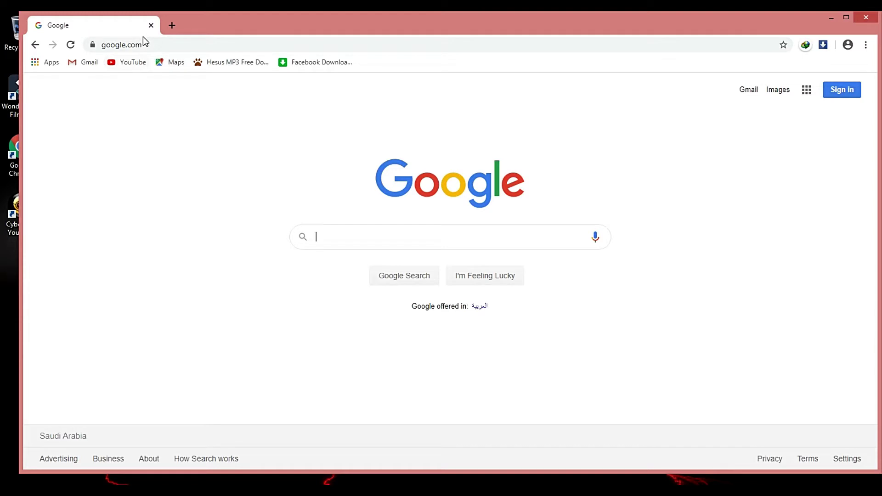
- Sign in to Google with the third listed account by entering its account password
{"action": "left_click", "coordinate": [843, 92]}
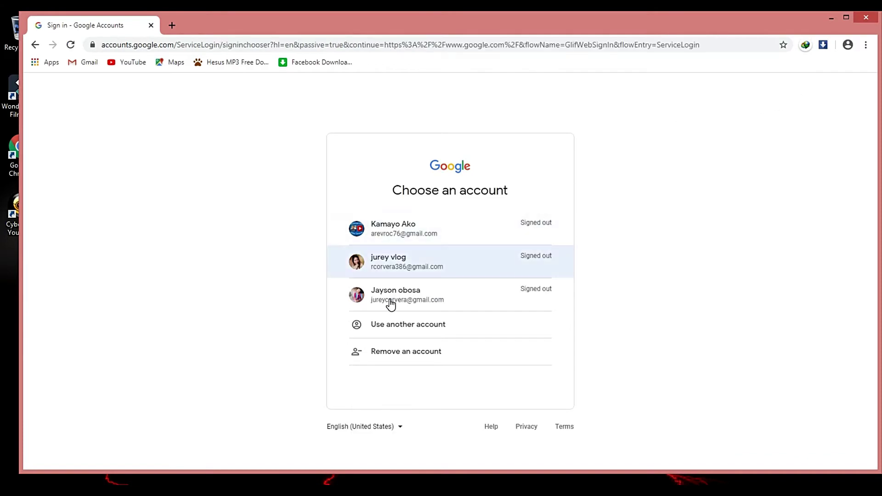
{"action": "left_click", "coordinate": [390, 301]}
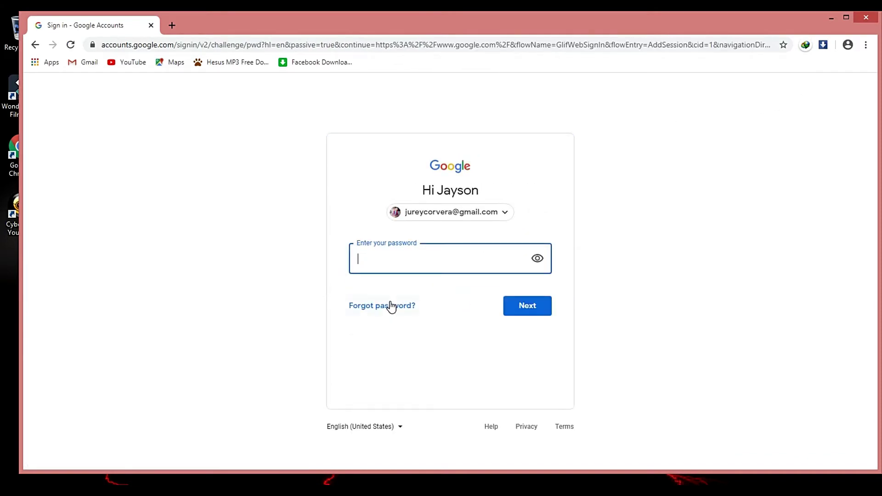
{"action": "type", "text": "************"}
{"action": "key", "text": "Return"}
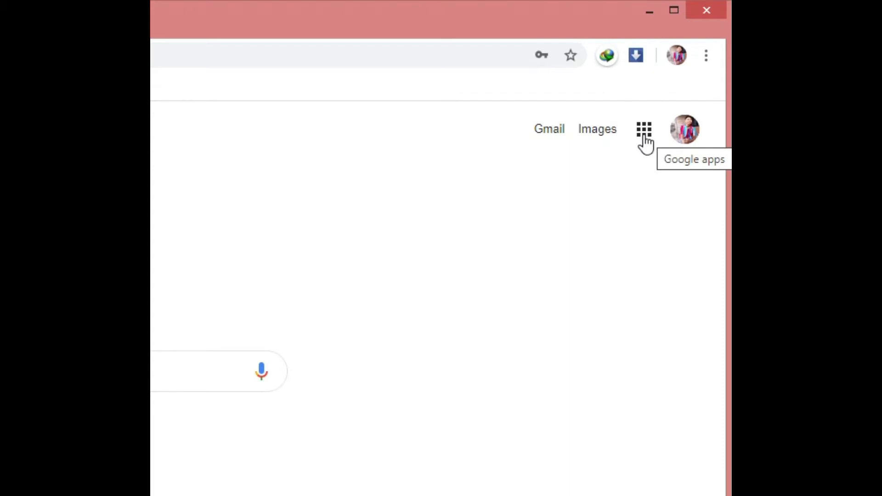
- Open Google Drive from the Google apps
{"action": "left_click", "coordinate": [644, 133]}
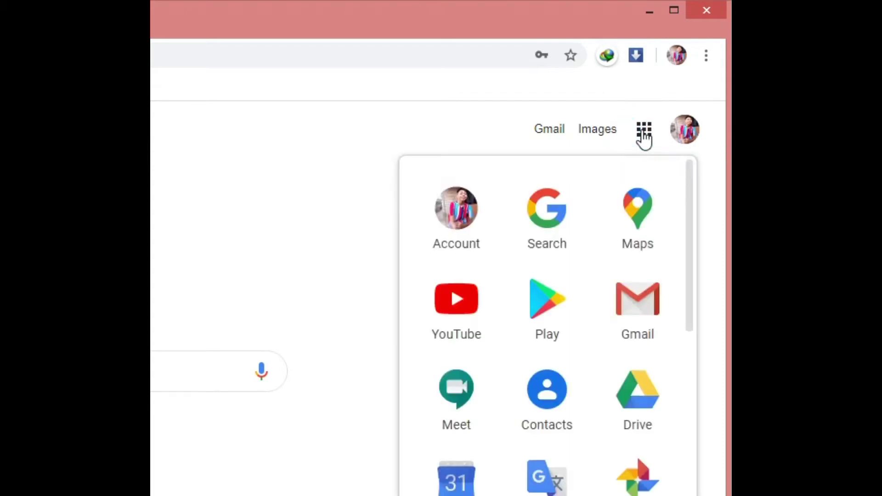
{"action": "left_click", "coordinate": [642, 408]}
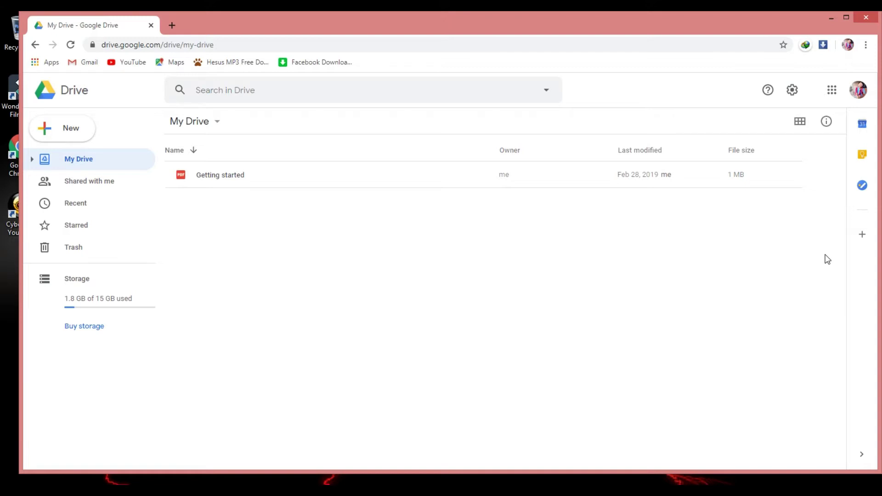
{"action": "left_click", "coordinate": [113, 308]}
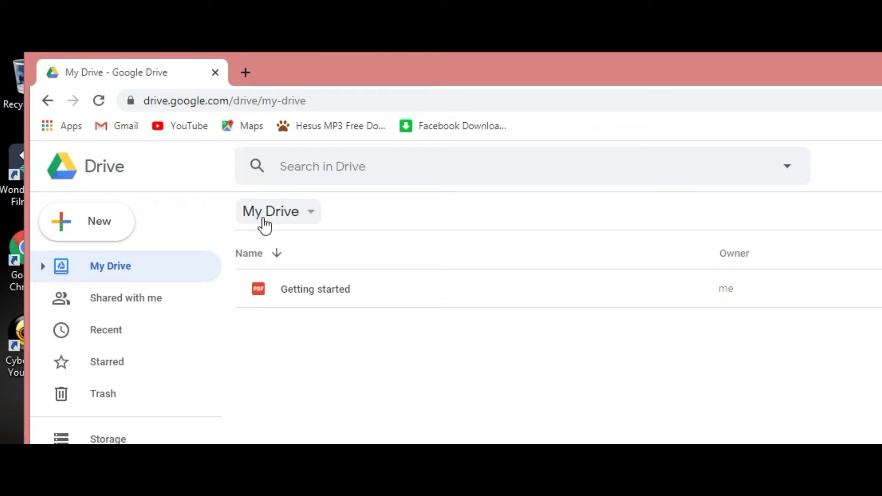
- Upload the file Disable ALT + F11 from the Desktop to My Drive
{"action": "left_click", "coordinate": [313, 215]}
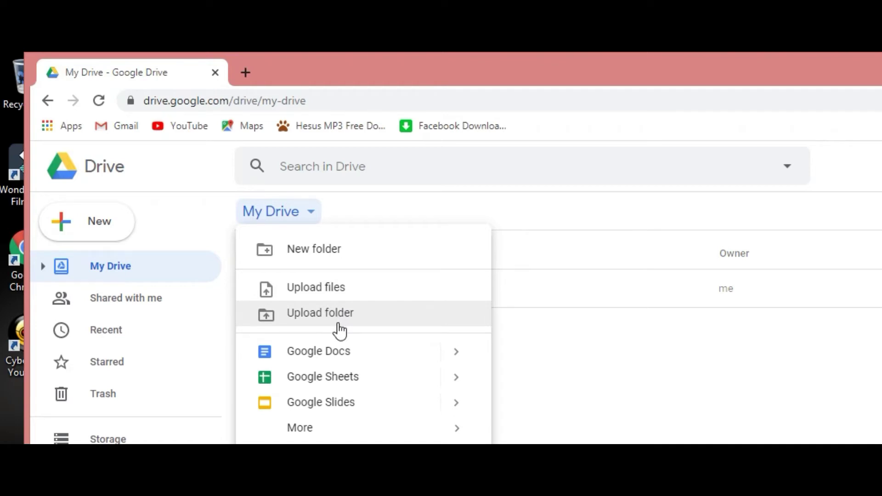
{"action": "left_click", "coordinate": [320, 290]}
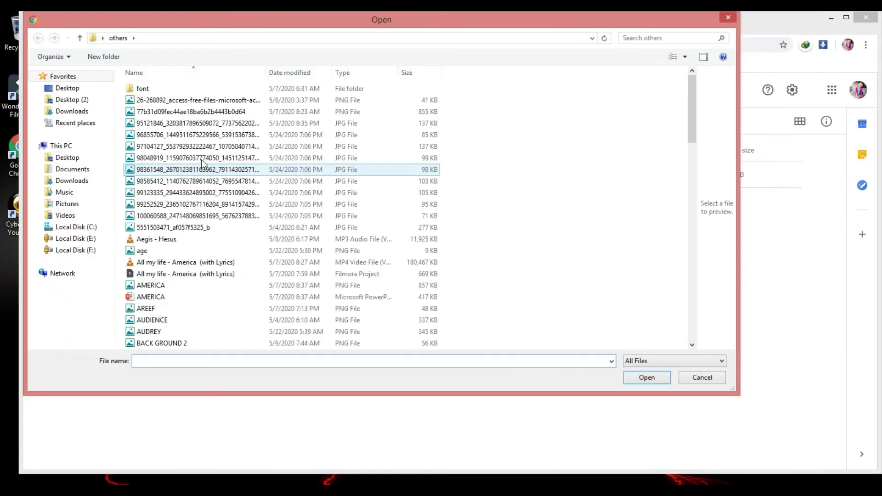
{"action": "left_click", "coordinate": [68, 89]}
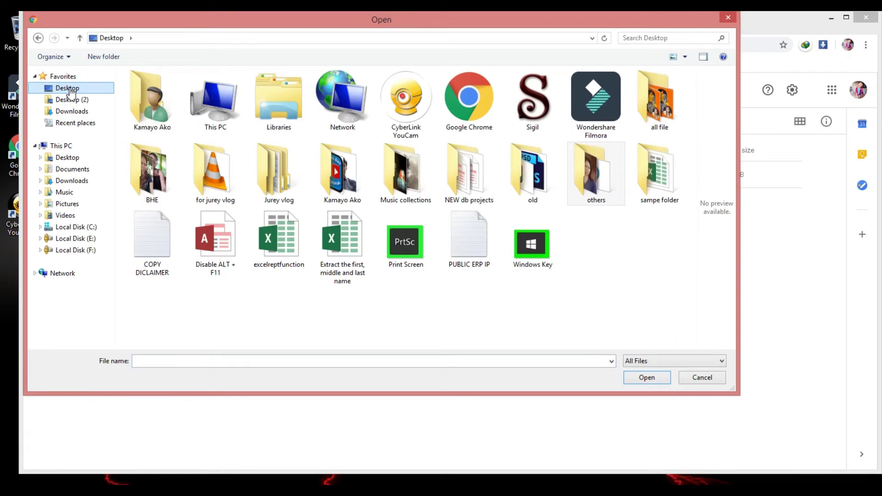
{"action": "left_click", "coordinate": [220, 252]}
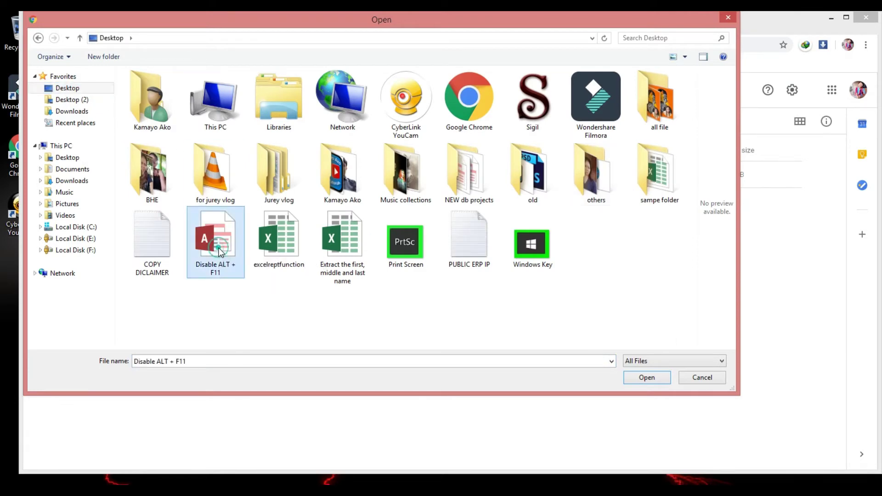
{"action": "left_click", "coordinate": [646, 379]}
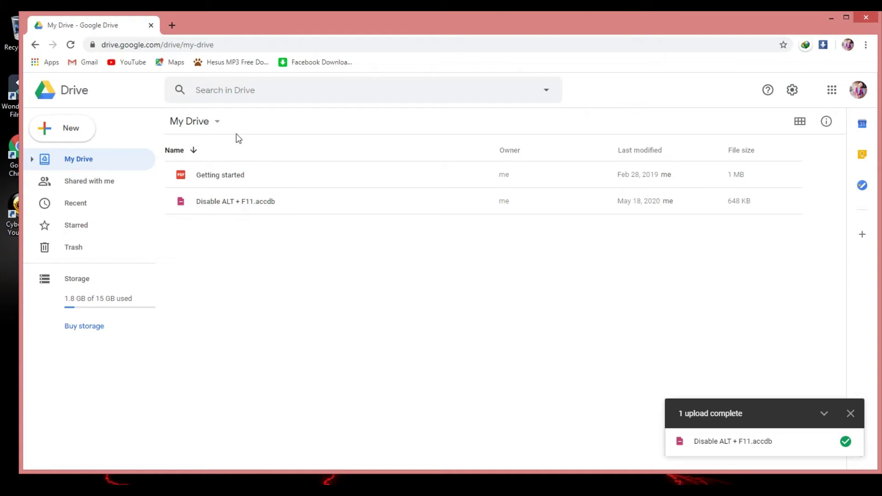
- Upload the folder "sampe folder" from the Desktop to My Drive and select it in the file list
{"action": "left_click", "coordinate": [222, 124]}
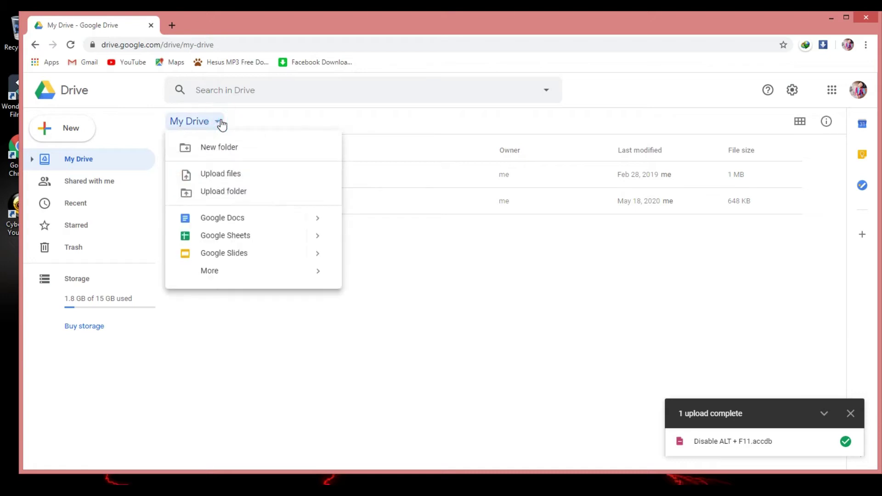
{"action": "left_click", "coordinate": [213, 191]}
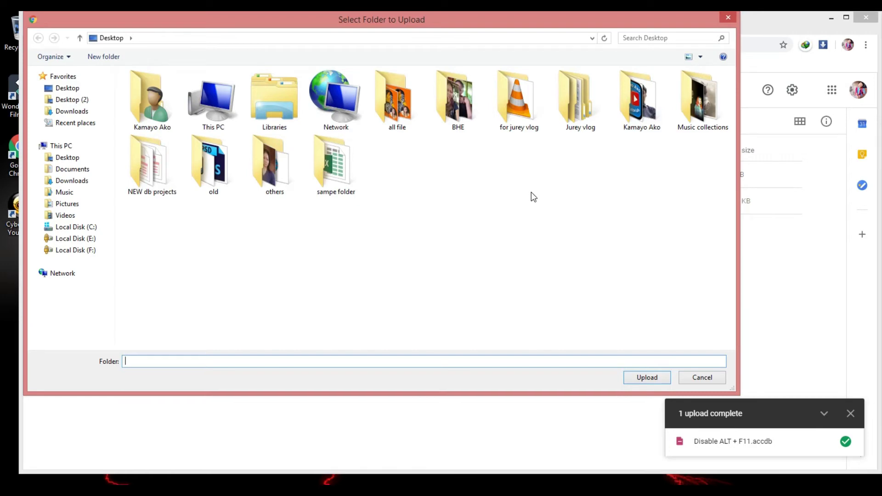
{"action": "left_click", "coordinate": [330, 170]}
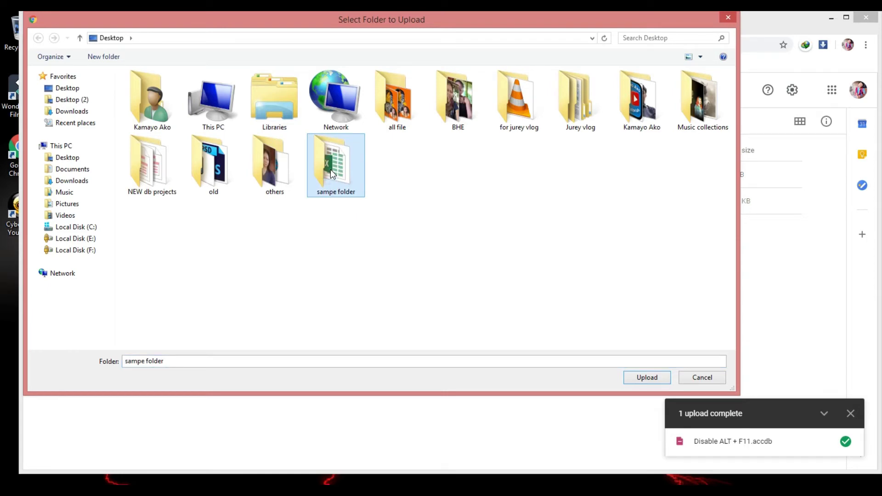
{"action": "left_click", "coordinate": [647, 383]}
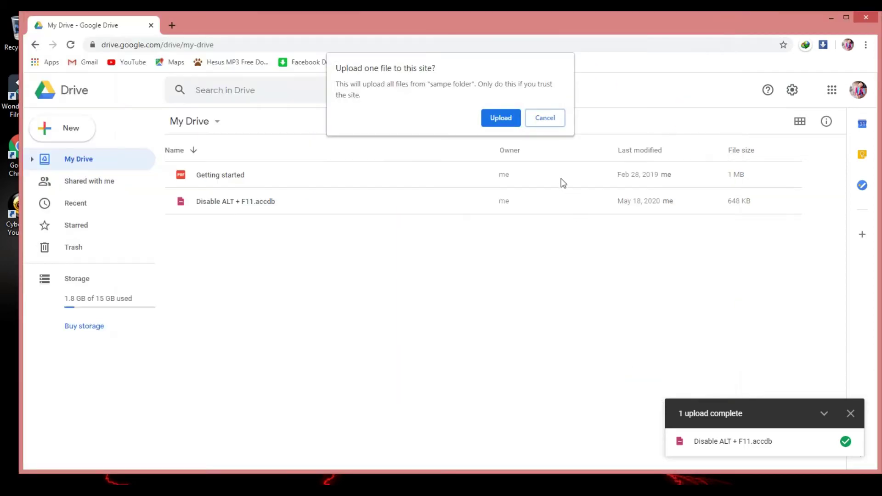
{"action": "left_click", "coordinate": [501, 119]}
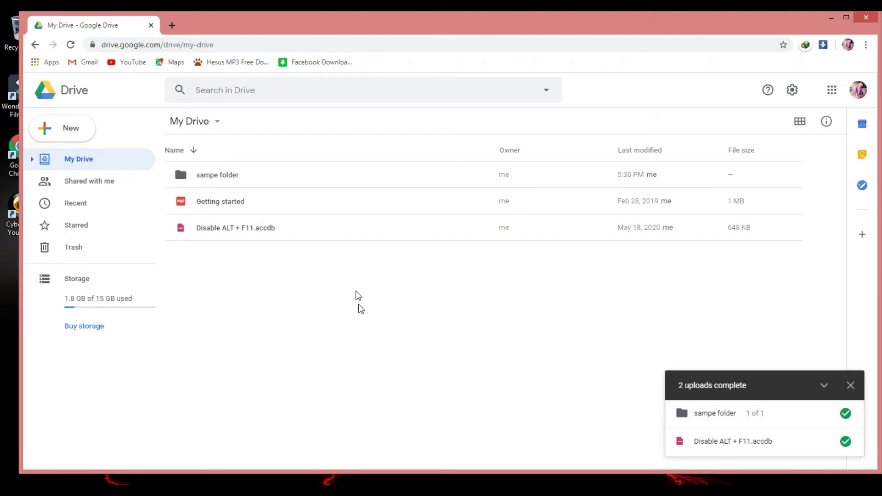
{"action": "left_click", "coordinate": [211, 175]}
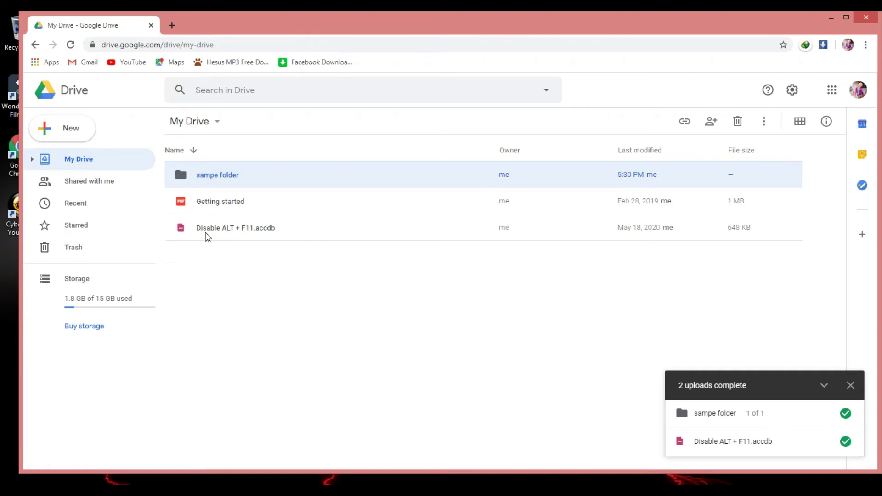
- Open Facebook in a new tab and start a chat with the first listed contact
{"action": "left_click", "coordinate": [172, 25]}
{"action": "type", "text": "w"}
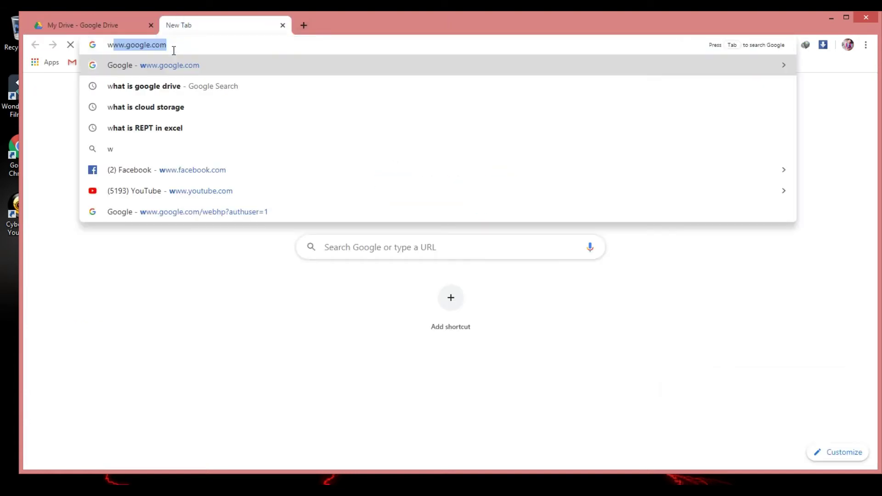
{"action": "left_click", "coordinate": [128, 173]}
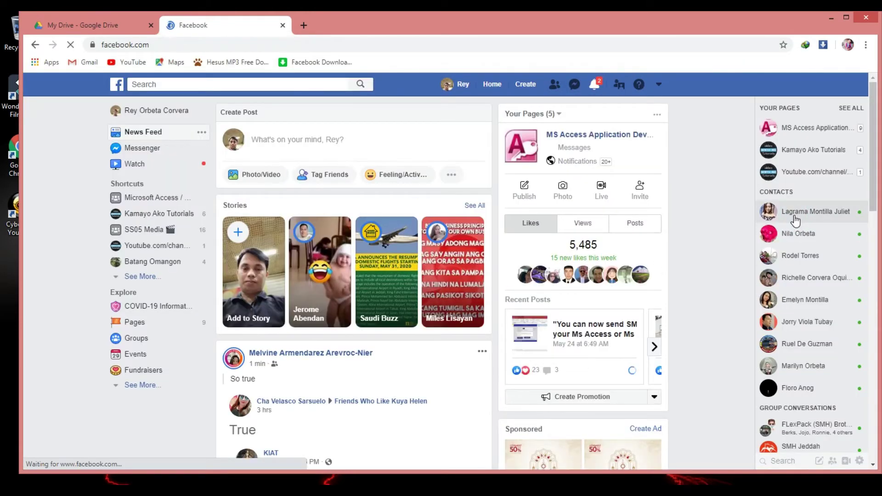
{"action": "left_click", "coordinate": [794, 221]}
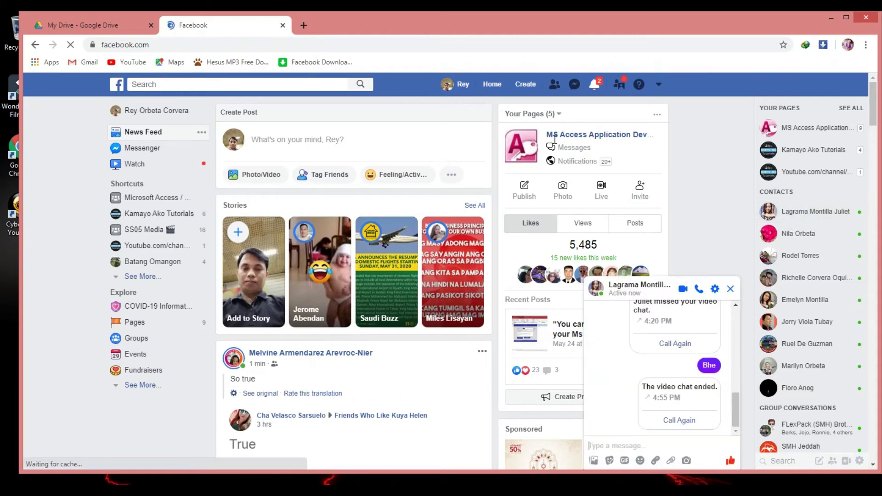
- Switch back to Google Drive and get a shareable link for Disable ALT + F11.accdb
{"action": "left_click", "coordinate": [74, 23]}
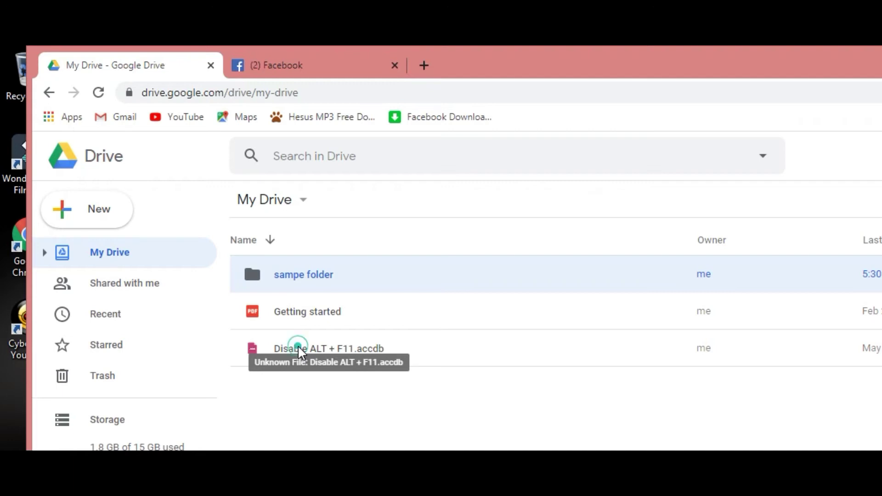
{"action": "right_click", "coordinate": [299, 348]}
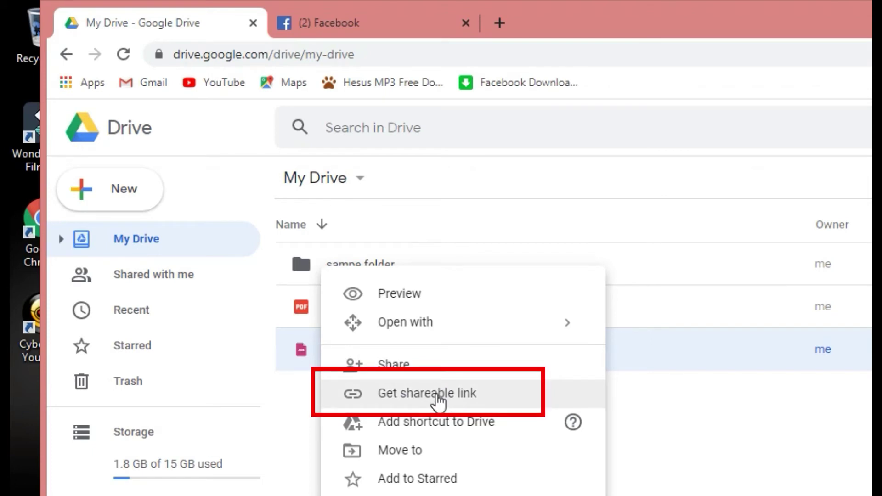
{"action": "left_click", "coordinate": [436, 395]}
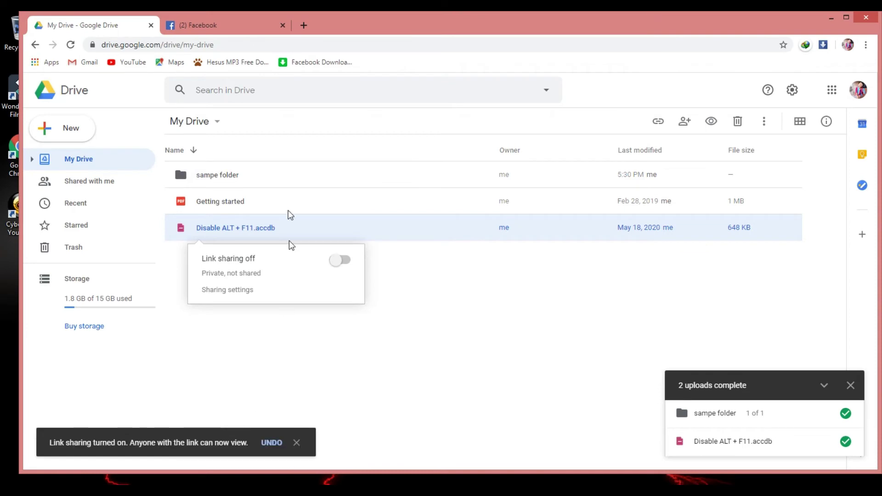
- Paste the Drive link into the open Facebook chat and send it to the contact
{"action": "left_click", "coordinate": [216, 25]}
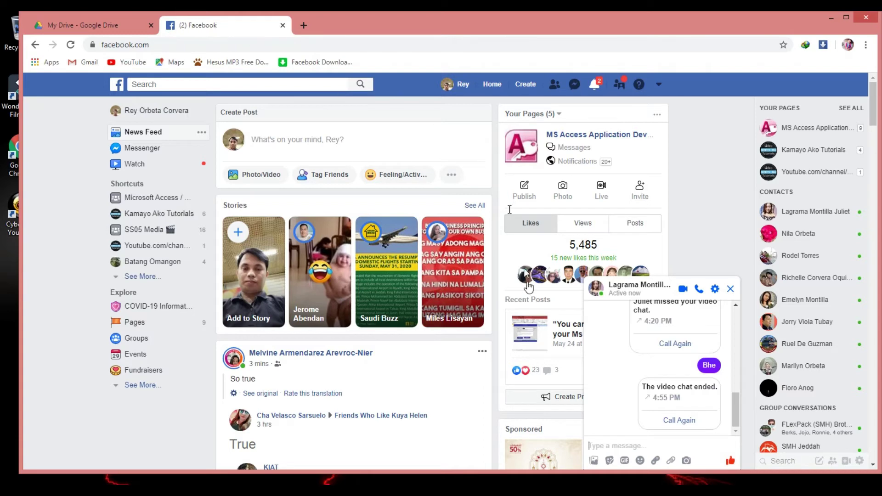
{"action": "left_click", "coordinate": [597, 447]}
{"action": "right_click", "coordinate": [597, 448]}
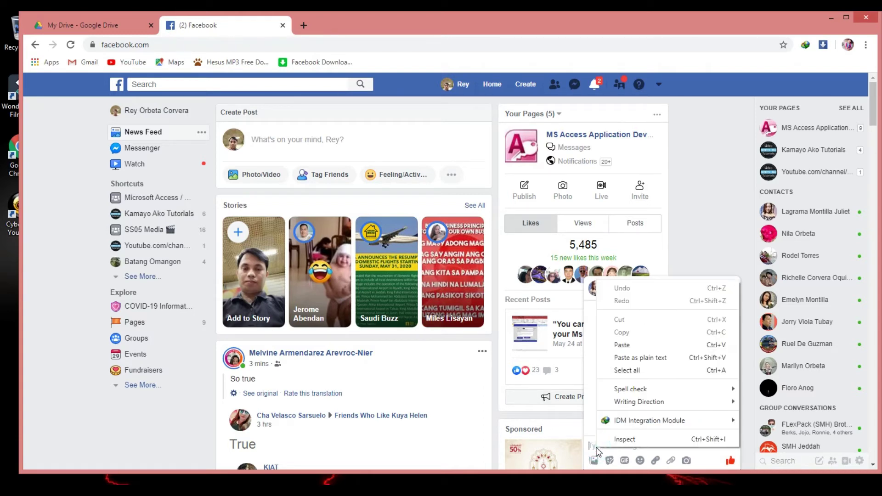
{"action": "left_click", "coordinate": [623, 345]}
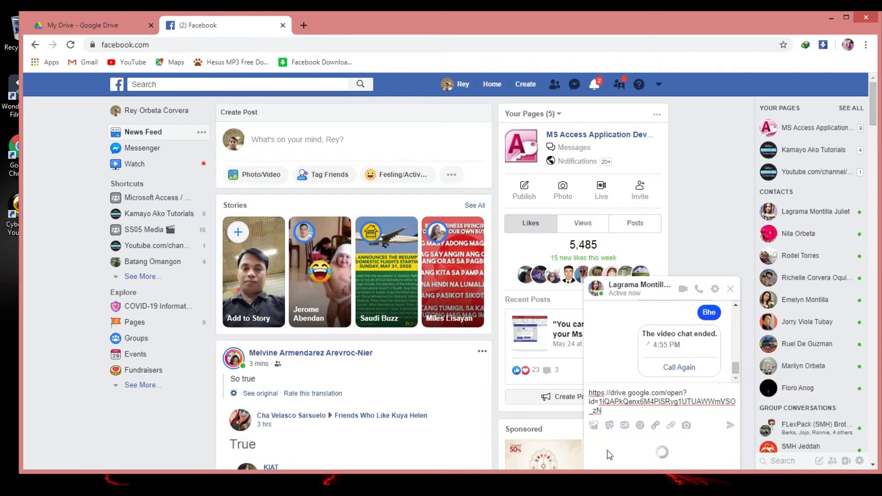
{"action": "key", "text": "Return"}
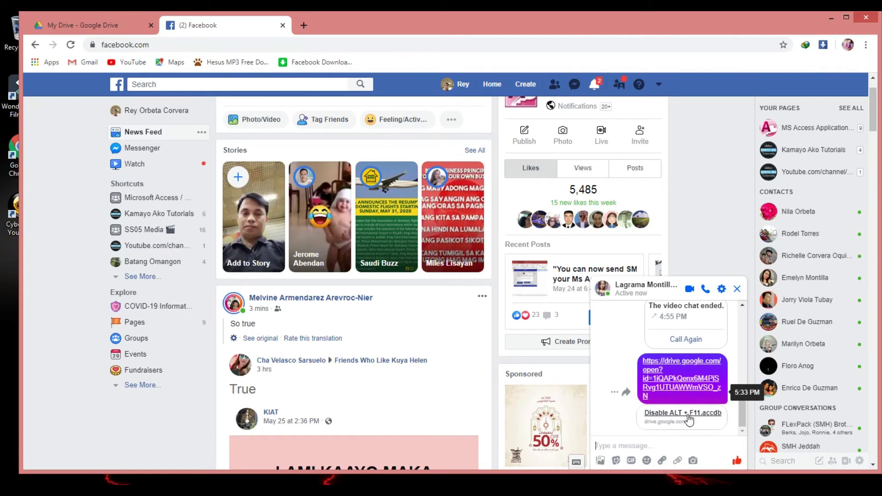
{"action": "left_click", "coordinate": [65, 27]}
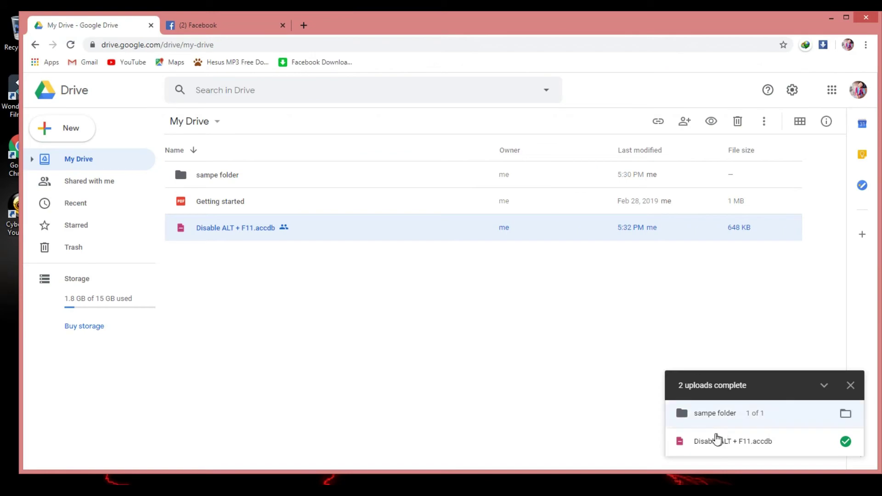
{"action": "left_click", "coordinate": [236, 24]}
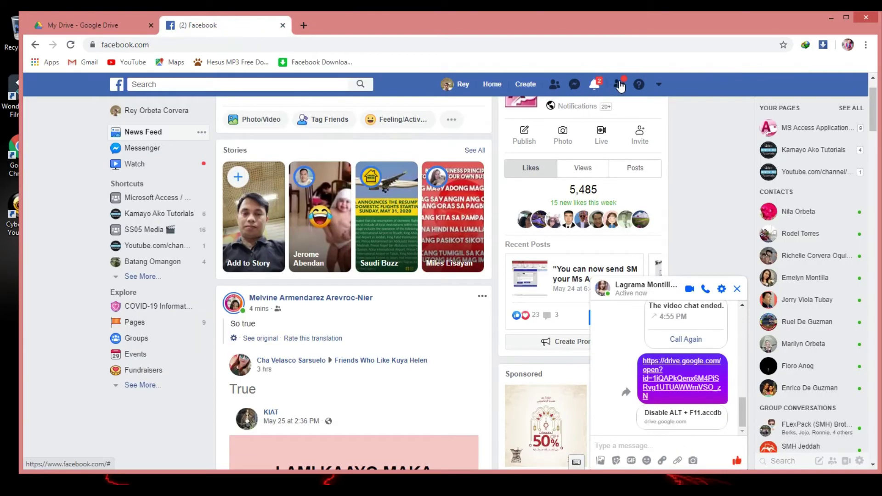
- Switch Facebook to the recipient's account and log in with that account's password
{"action": "left_click", "coordinate": [619, 85]}
{"action": "left_click", "coordinate": [531, 164]}
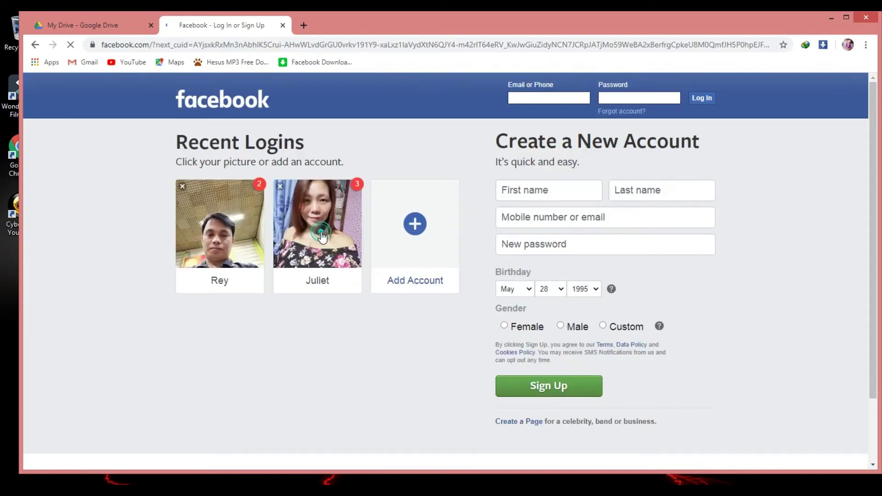
{"action": "type", "text": "*********"}
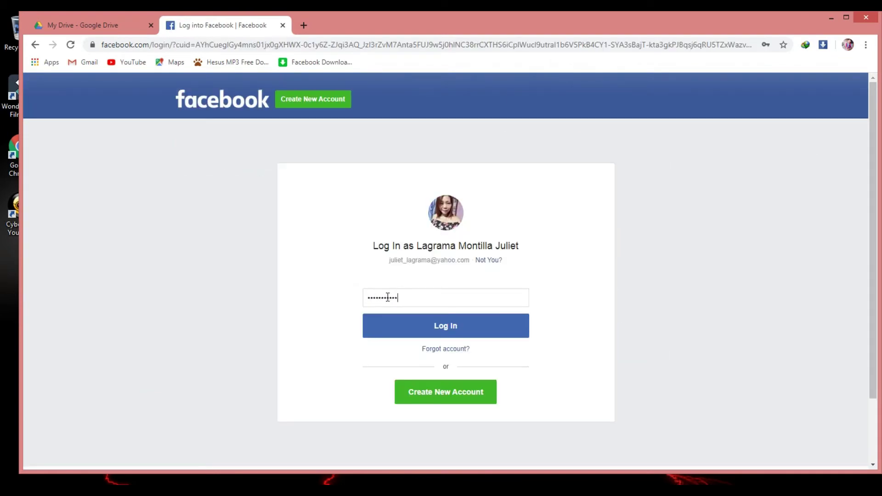
{"action": "left_click", "coordinate": [446, 325]}
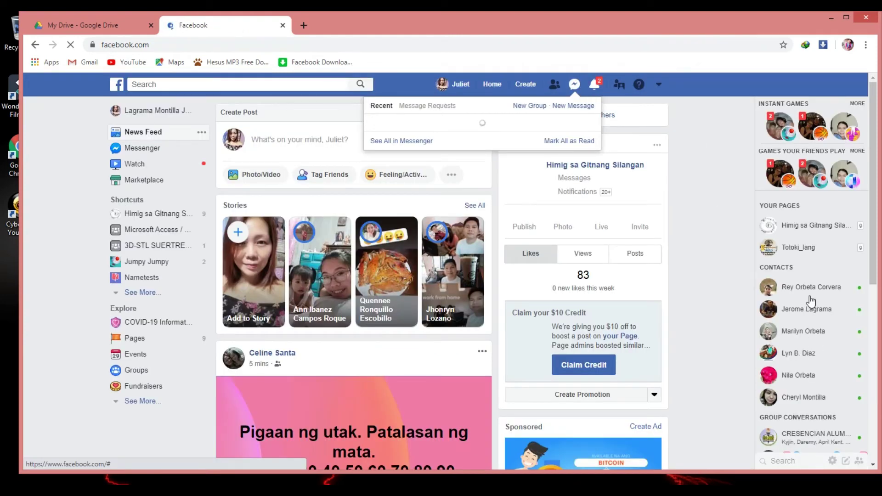
- Open the shared Drive link from the sender's chat and download Disable ALT + F11.accdb, choosing to keep the file
{"action": "left_click", "coordinate": [800, 289]}
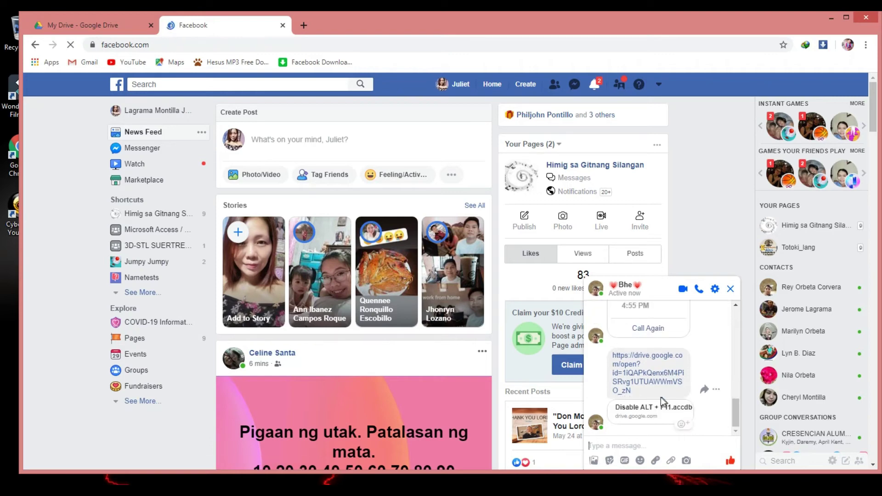
{"action": "left_click", "coordinate": [642, 377]}
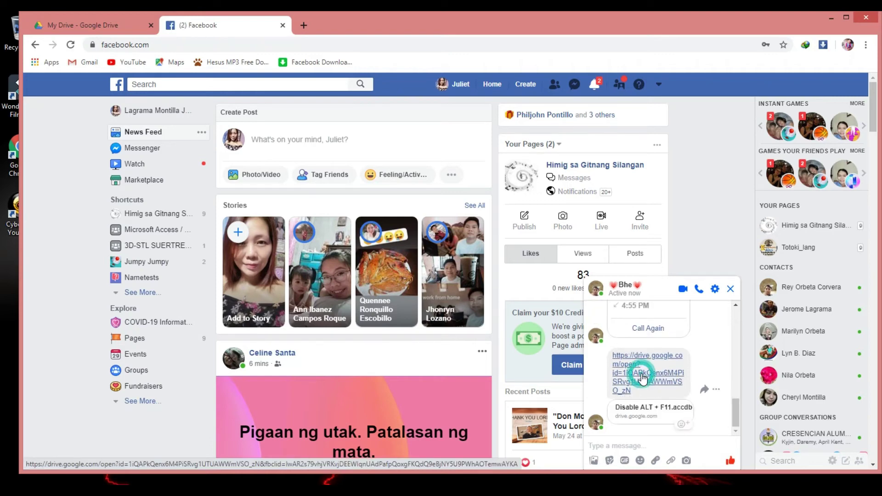
{"action": "left_click", "coordinate": [642, 378]}
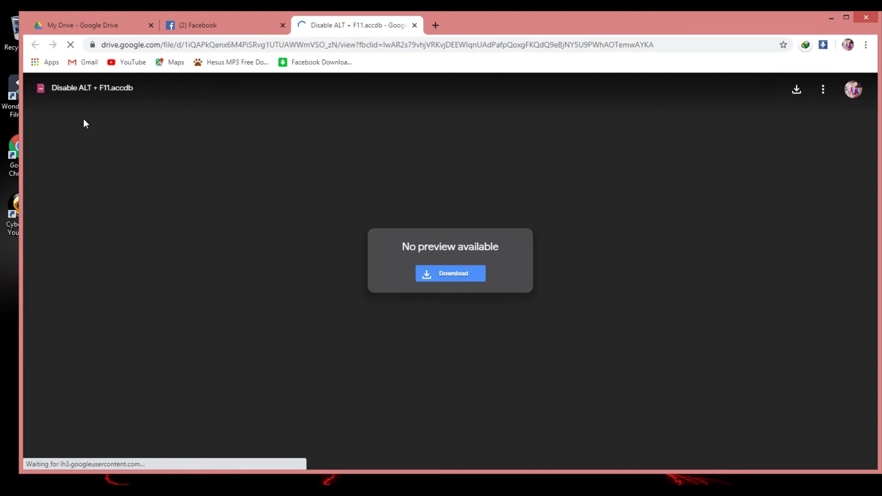
{"action": "left_click", "coordinate": [797, 96]}
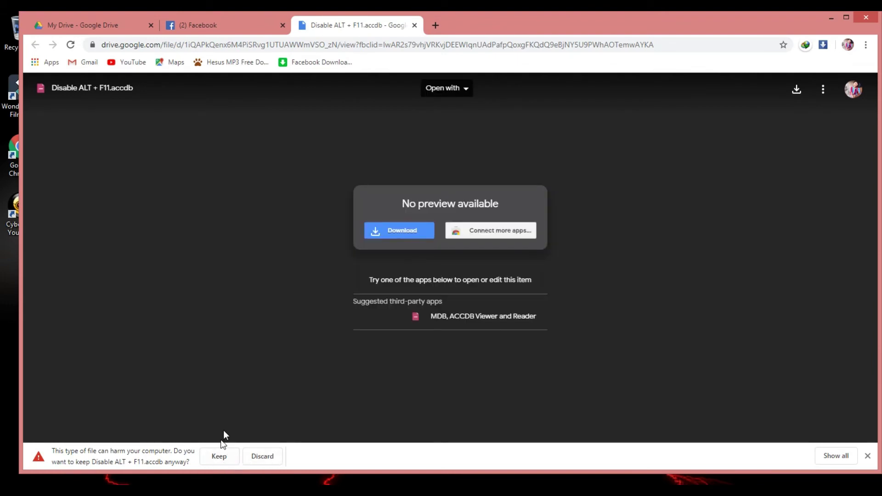
{"action": "left_click", "coordinate": [219, 457]}
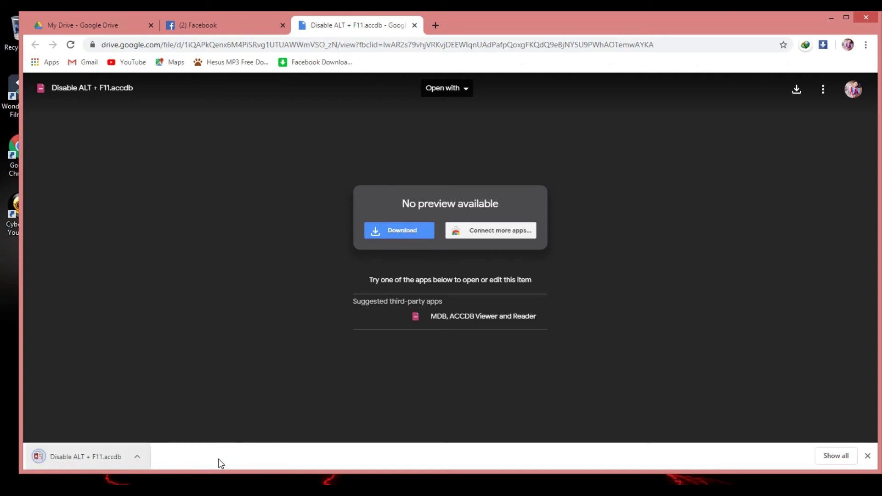